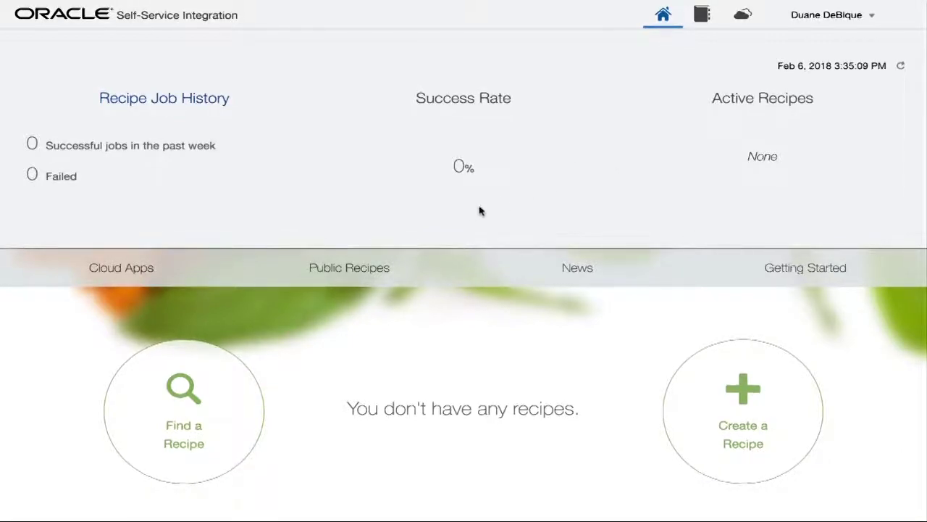
Browse the public recipes and filter them by the Oracle Service Cloud app
left_click(348, 269)
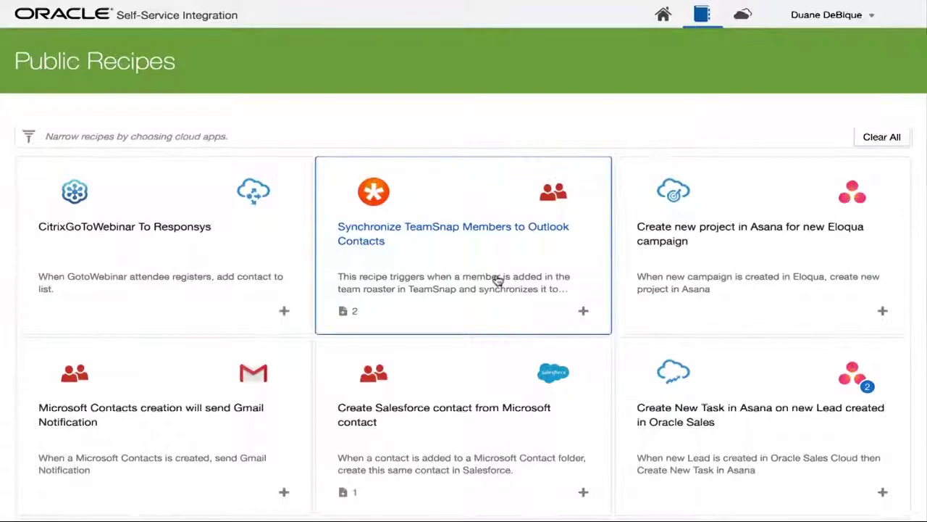
scroll(497, 280, "down", 2)
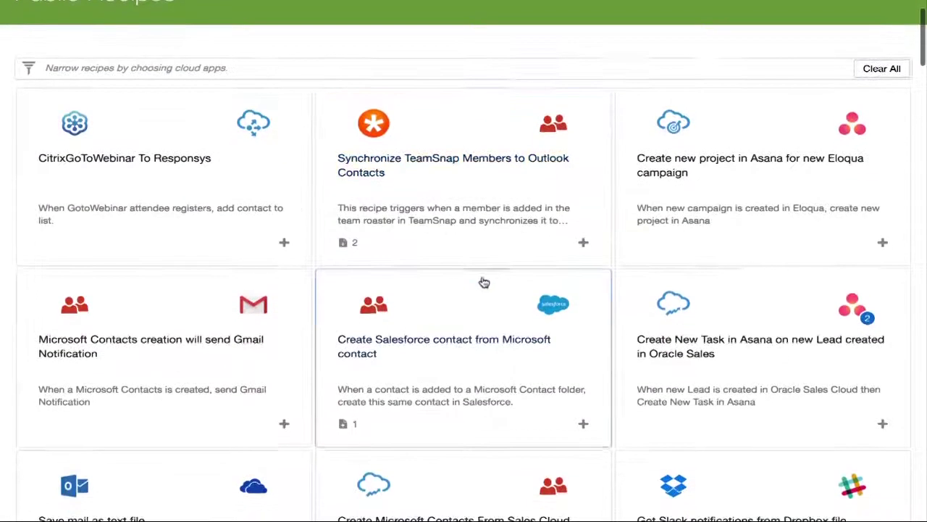
scroll(203, 351, "down", 1)
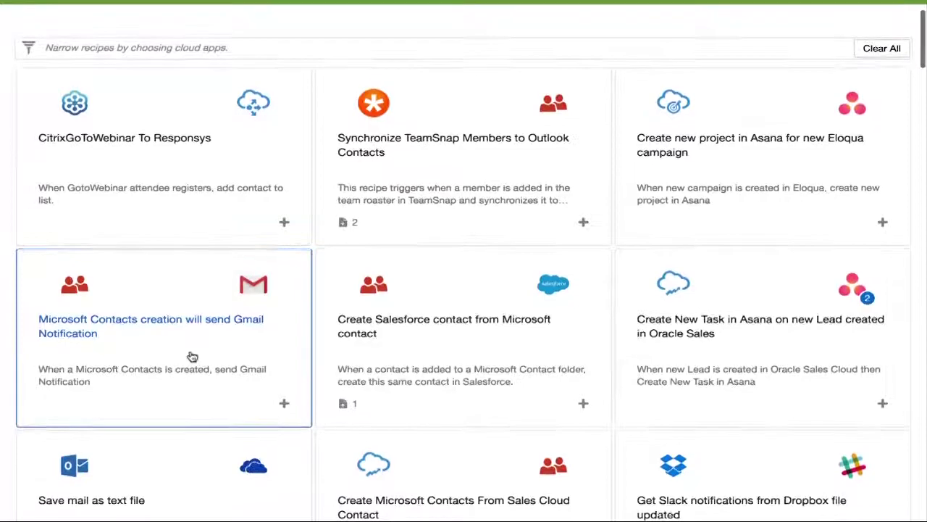
scroll(192, 356, "down", 2)
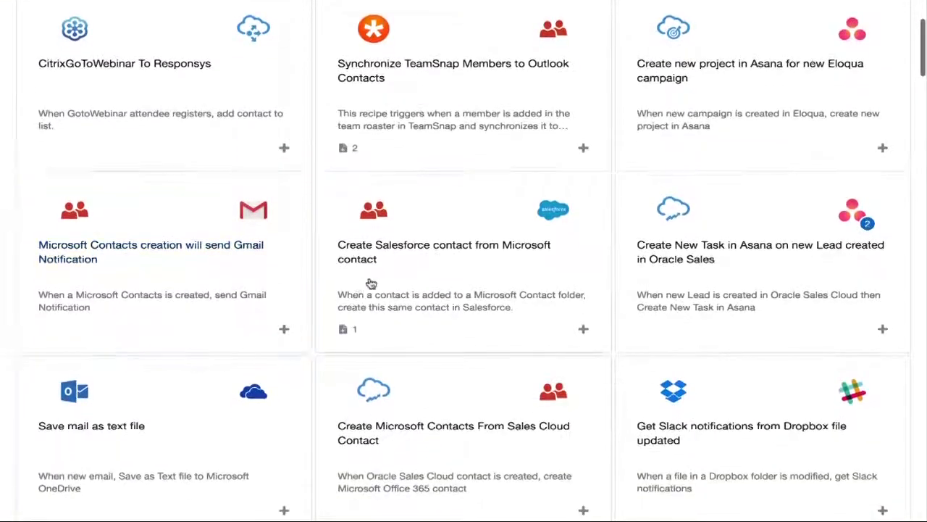
scroll(454, 276, "down", 1)
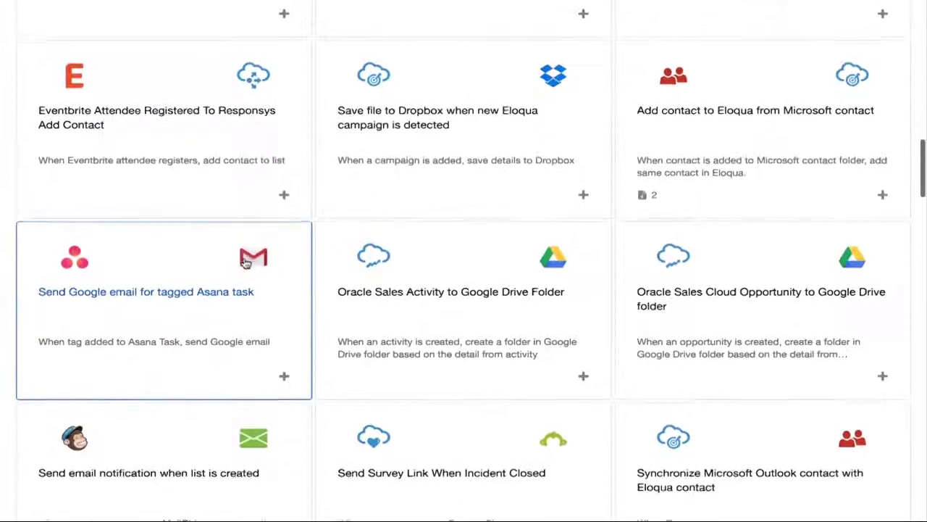
scroll(246, 262, "up", 1)
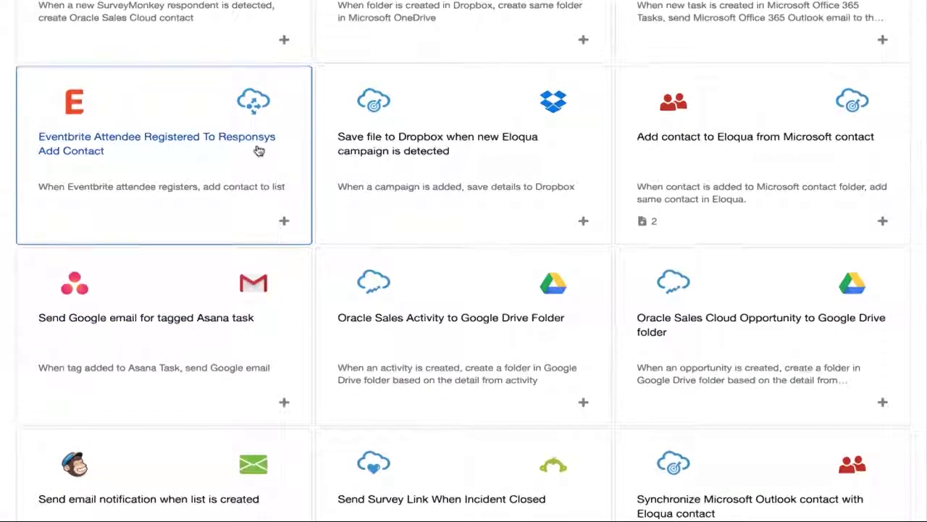
scroll(433, 190, "up", 10)
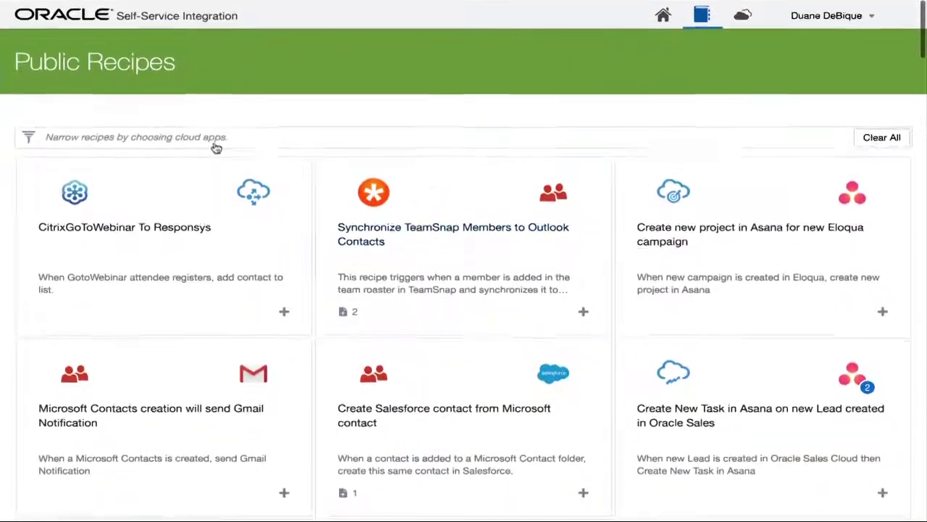
left_click(216, 138)
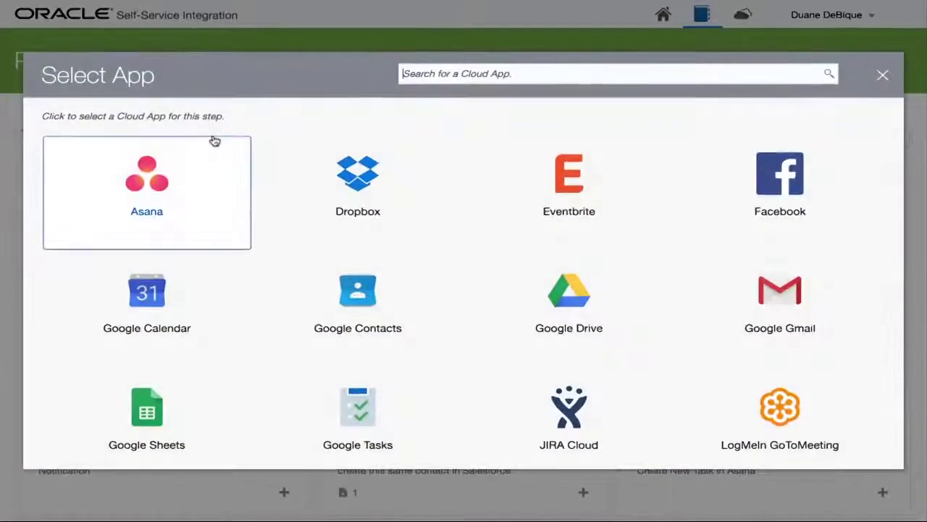
type("servi")
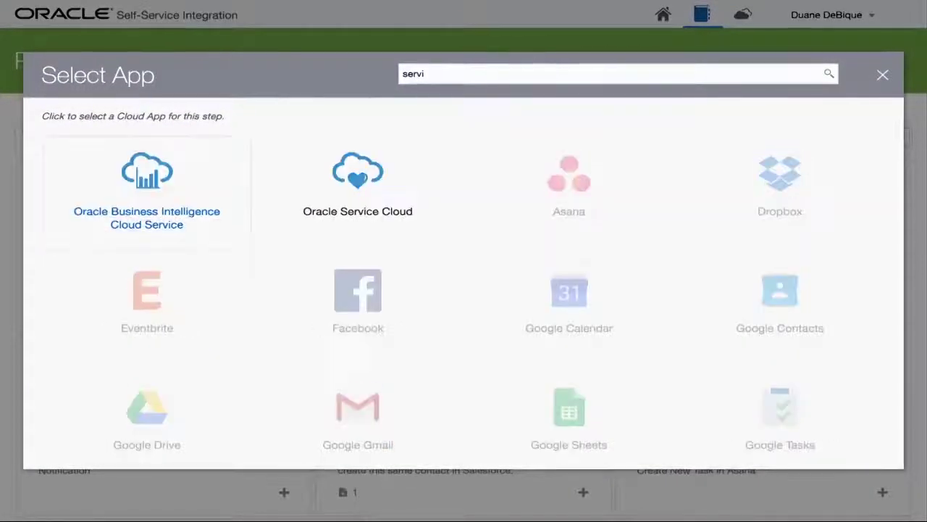
left_click(341, 183)
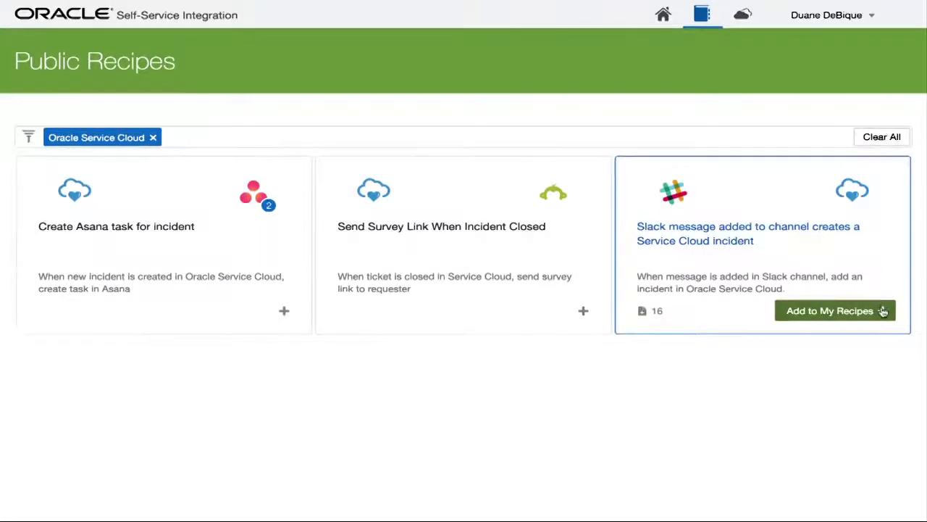
Add the recipe "Slack message added to channel creates a Service Cloud incident" to My Recipes and open it for editing
left_click(857, 311)
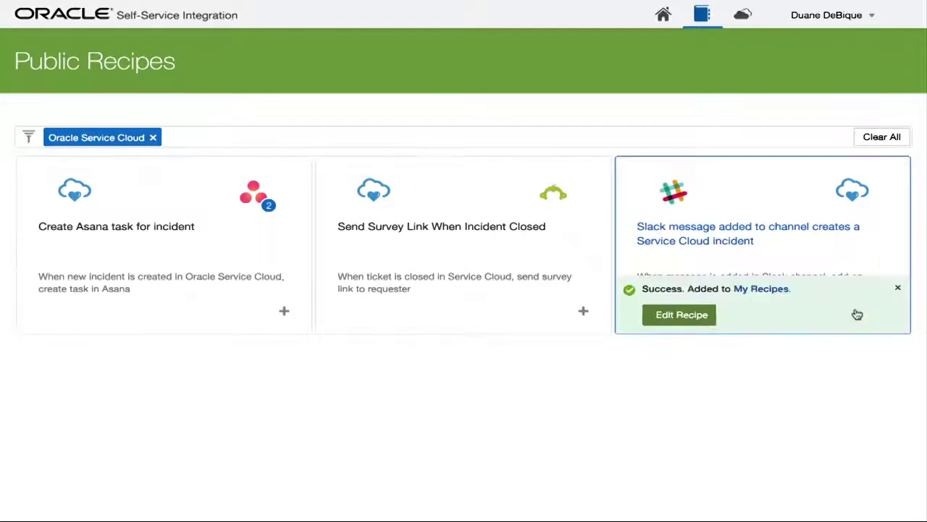
left_click(681, 314)
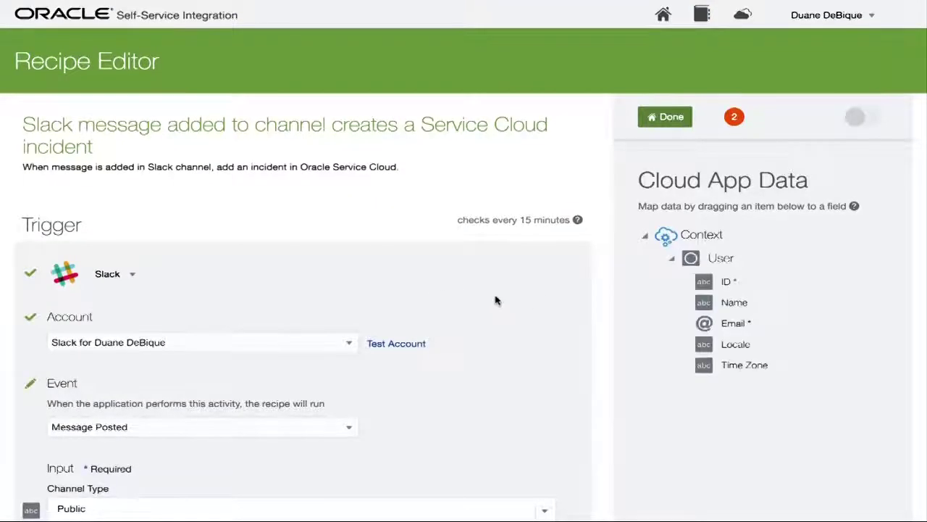
Test the trigger's Slack account and set the trigger channel to critical-escalations
scroll(495, 300, "down", 3)
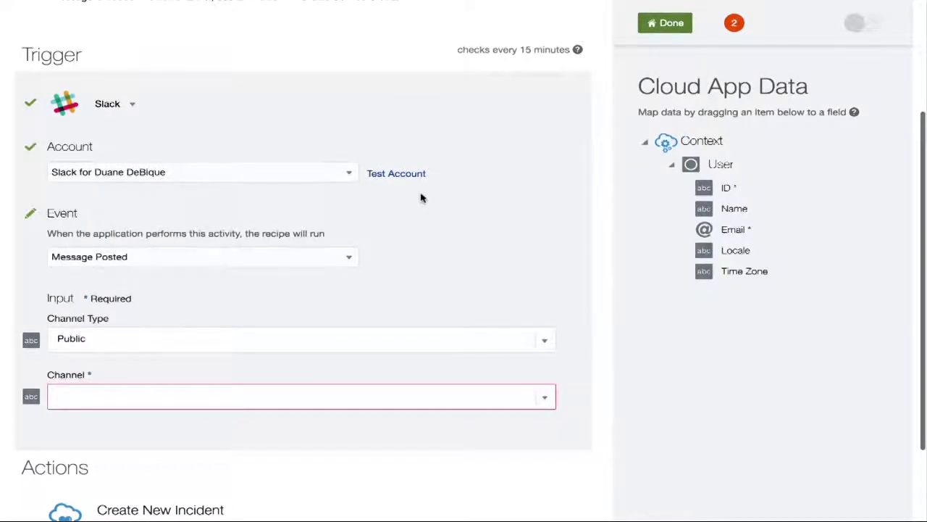
left_click(394, 175)
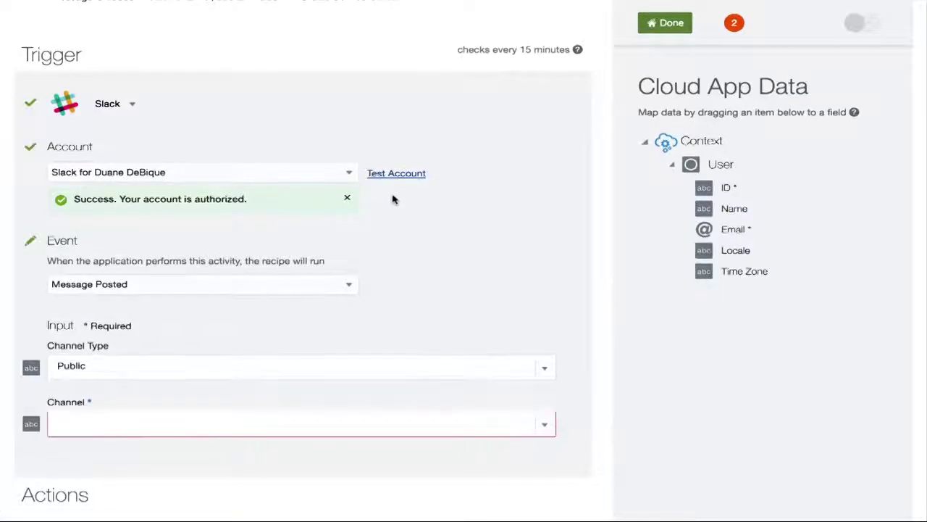
scroll(418, 236, "down", 3)
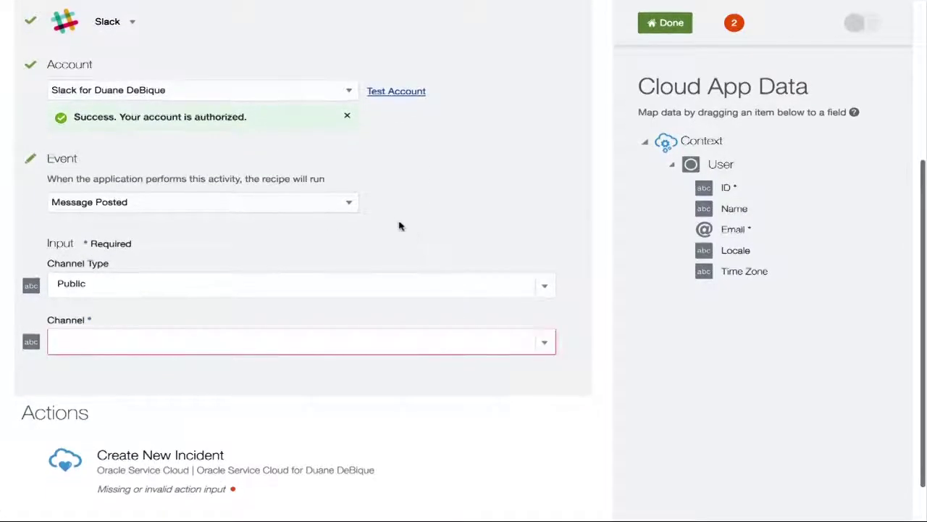
left_click(547, 347)
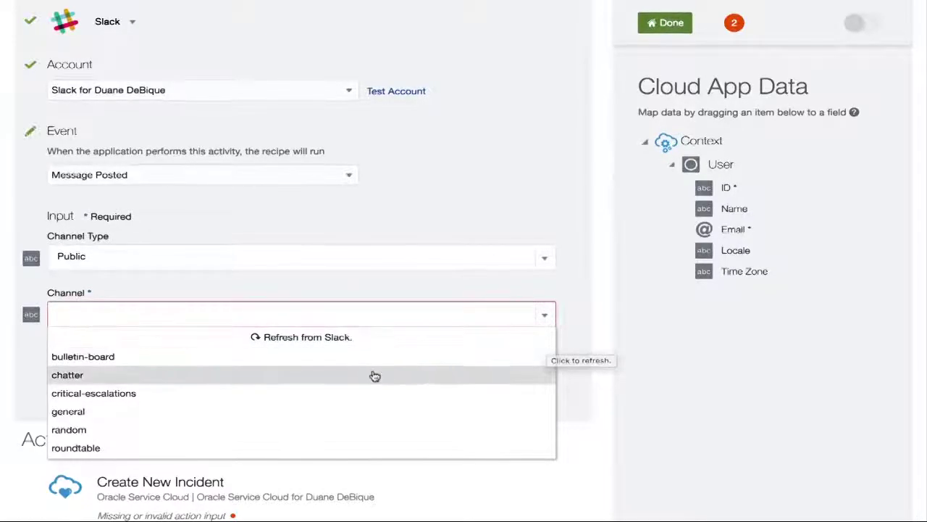
left_click(131, 395)
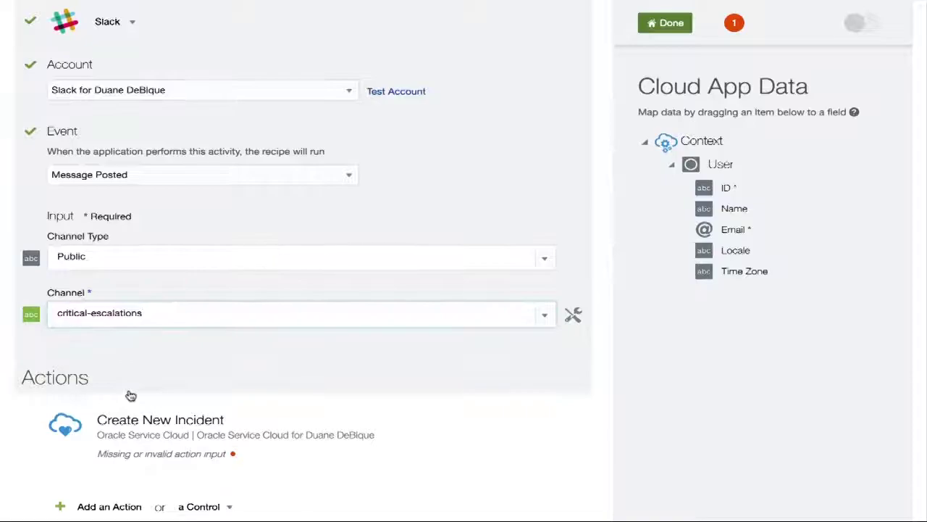
Open the Create New Incident action and test its Oracle Service Cloud account
scroll(332, 374, "down", 1)
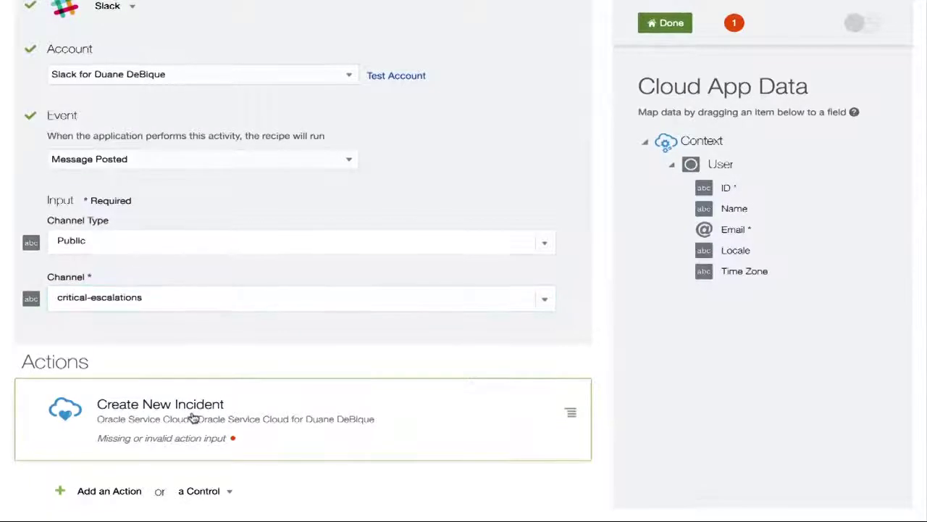
left_click(192, 418)
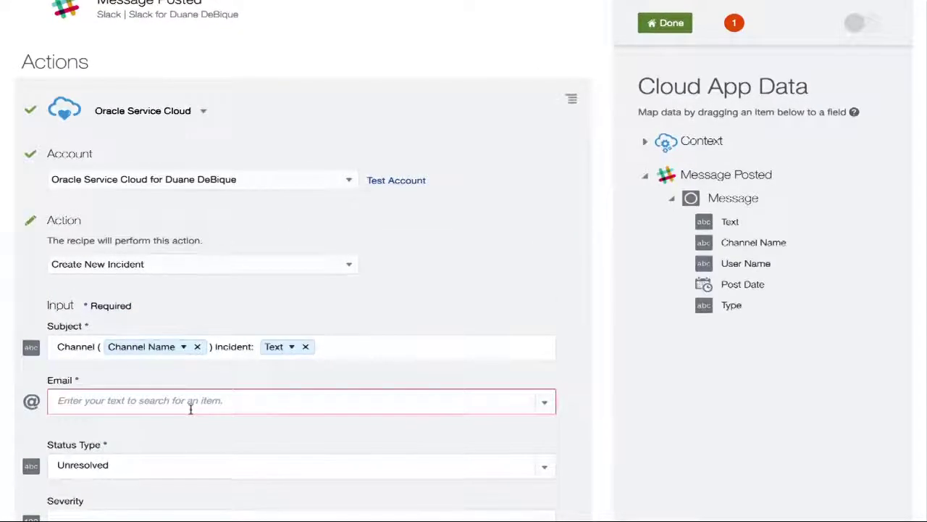
left_click(404, 181)
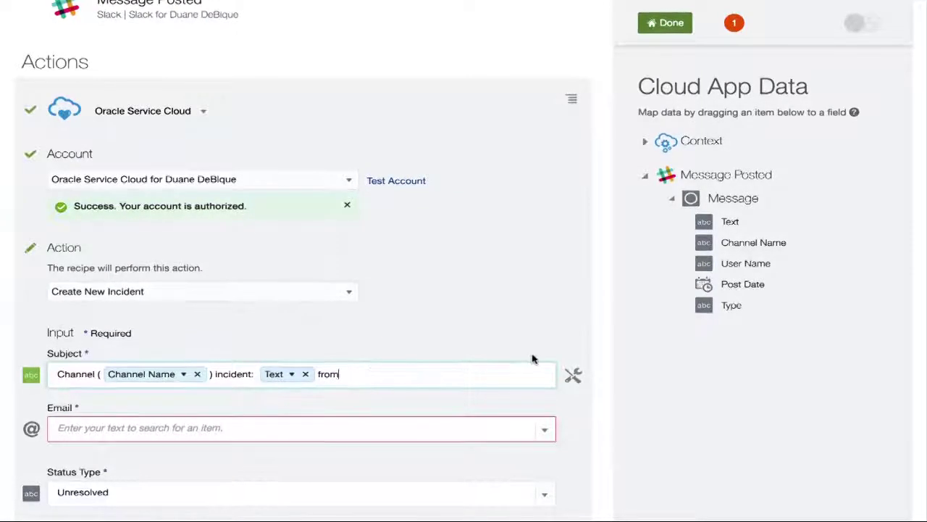
Append "from" and the Slack User Name data item to the incident subject, and look up and select the contact's e-mail
left_click_drag(710, 266, 527, 334)
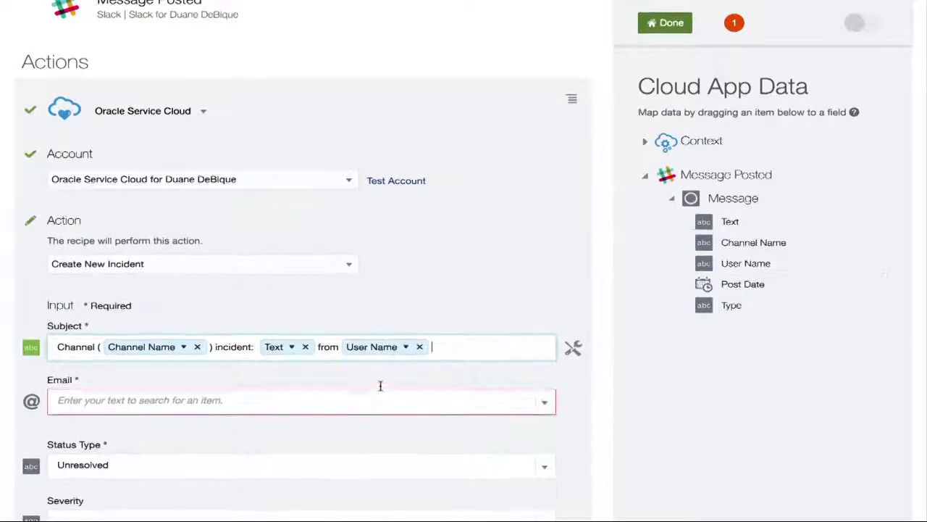
left_click(284, 399)
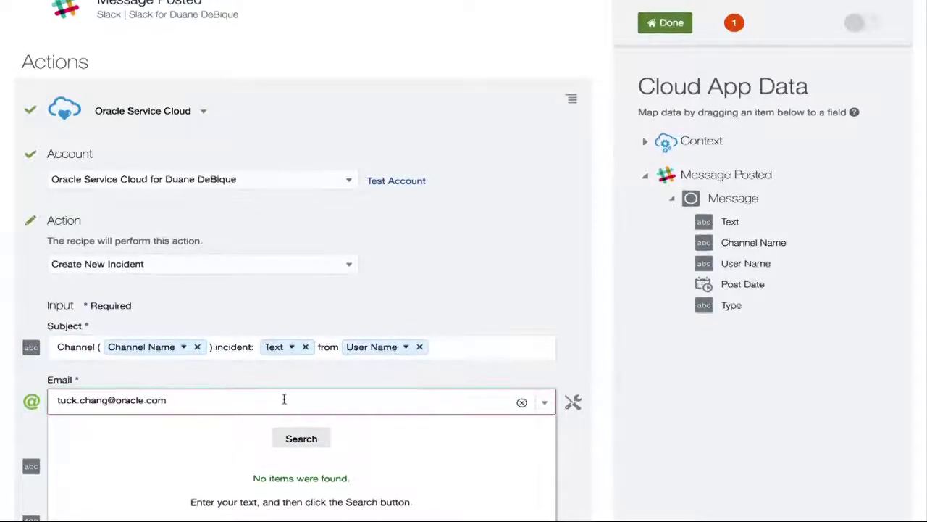
left_click(300, 437)
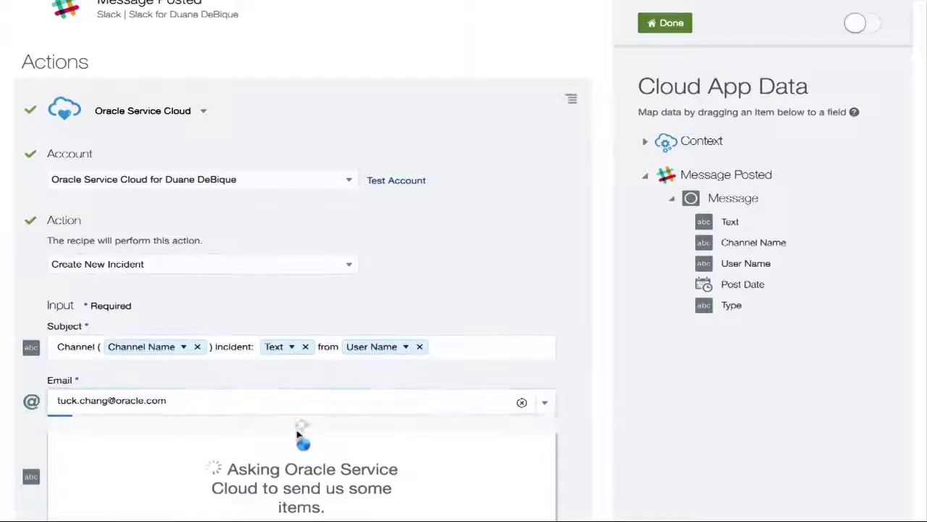
left_click(160, 448)
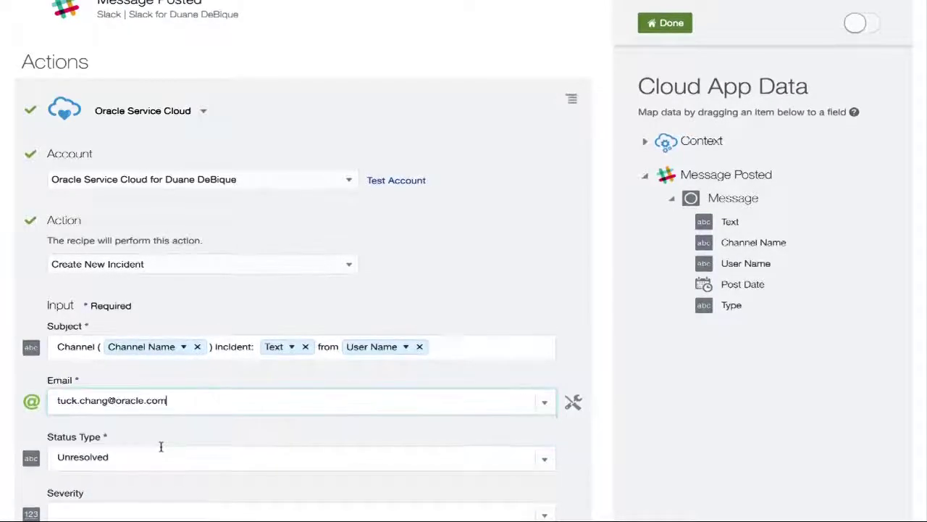
Set the incident severity to Critical and activate the recipe
scroll(572, 366, "down", 5)
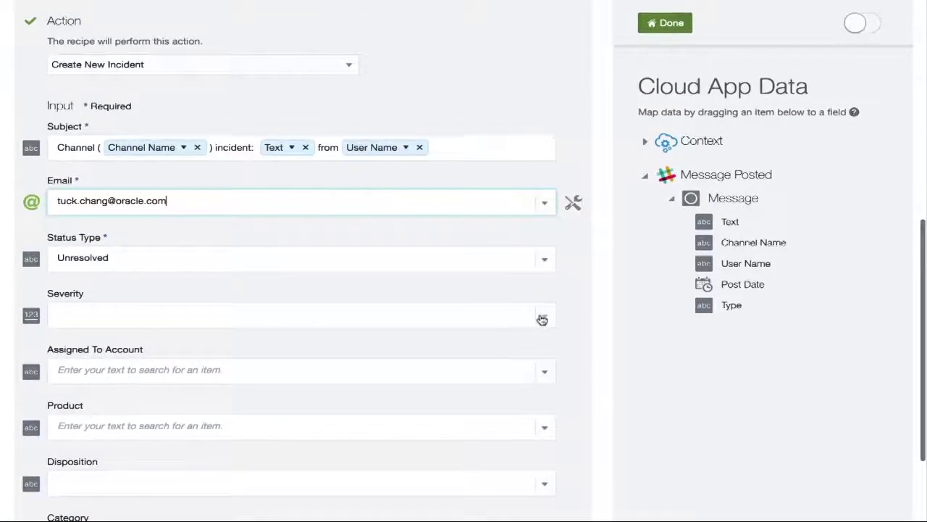
left_click(542, 320)
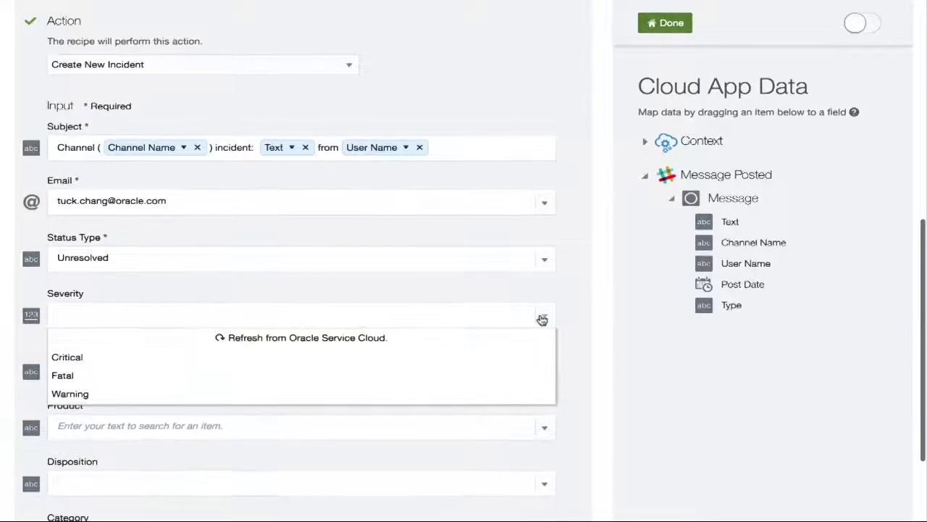
left_click(240, 358)
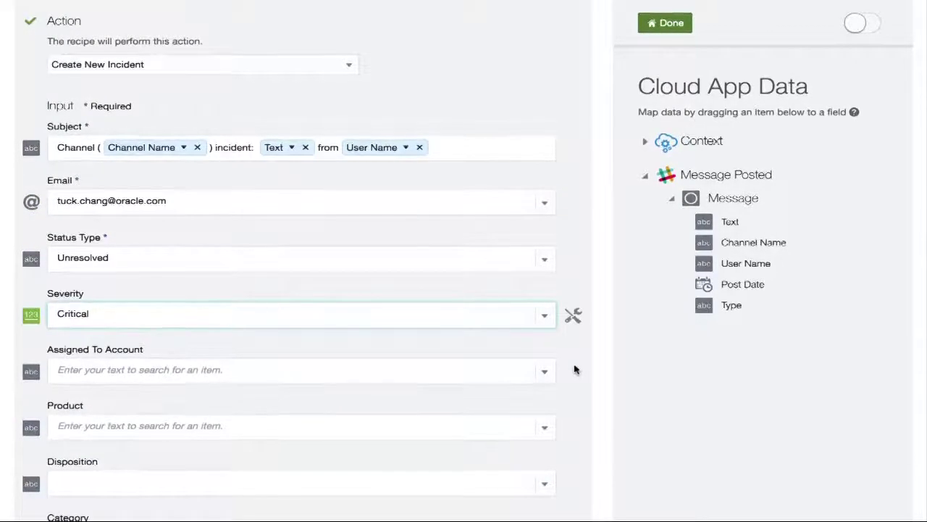
scroll(574, 370, "down", 1)
scroll(574, 369, "down", 1)
scroll(574, 369, "up", 3)
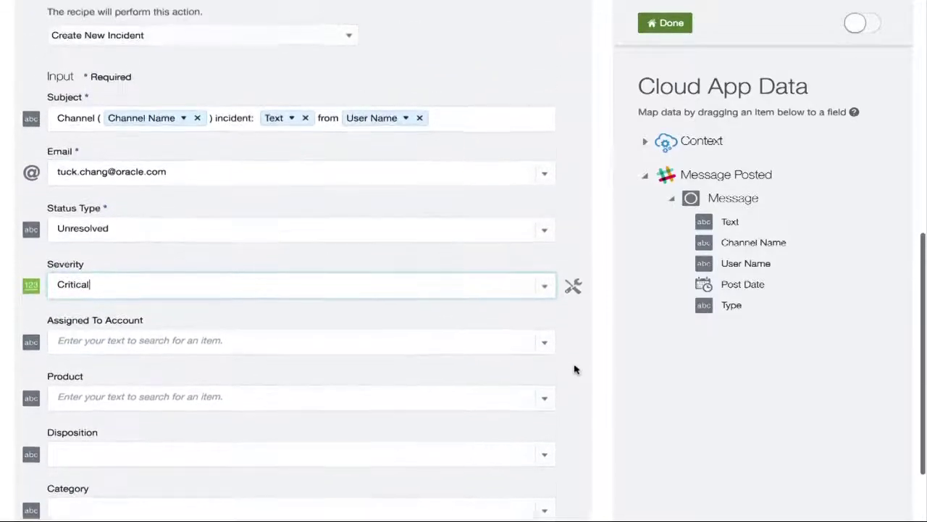
left_click(865, 23)
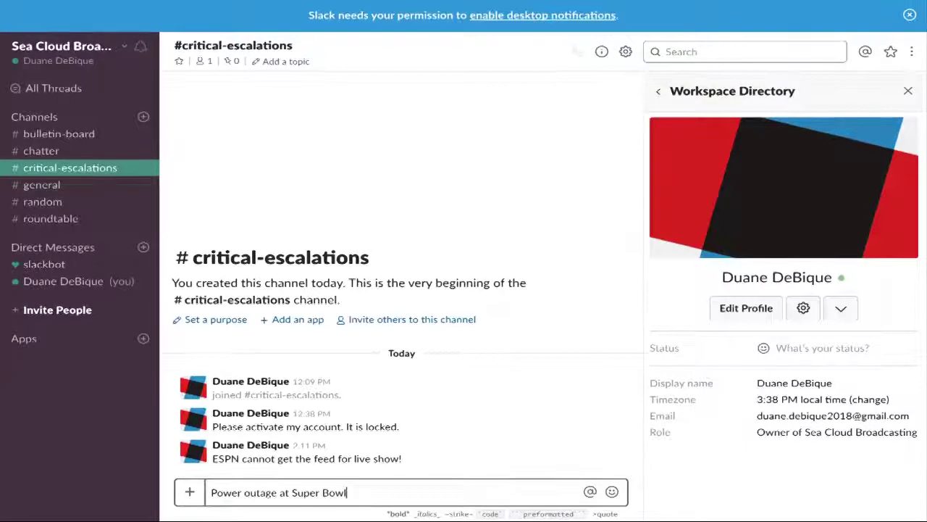
Post the message "Power outage at Super Bowl" in Slack's #critical-escalations channel
left_click(269, 491)
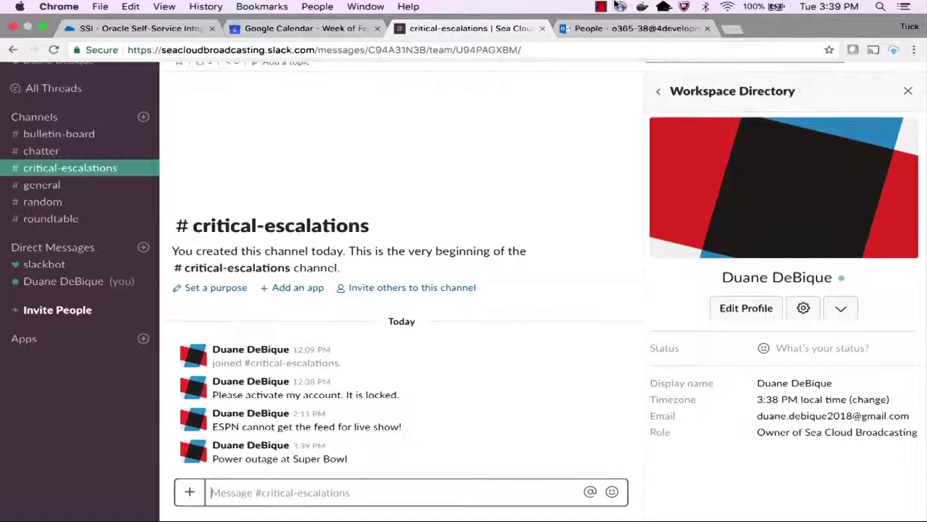
Switch back to Oracle Self-Service Integration, run the Slack-to-Service Cloud incident recipe immediately, and dismiss the run dialog
left_click(178, 29)
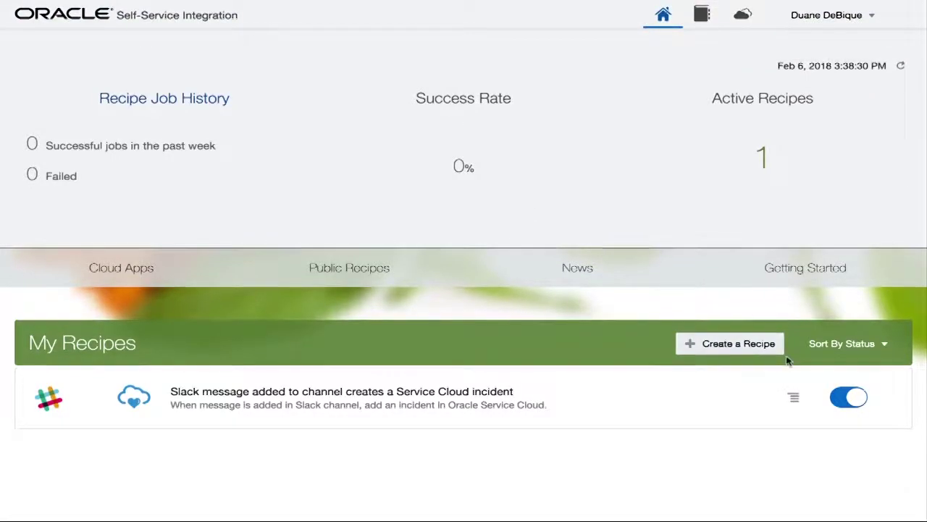
left_click(793, 396)
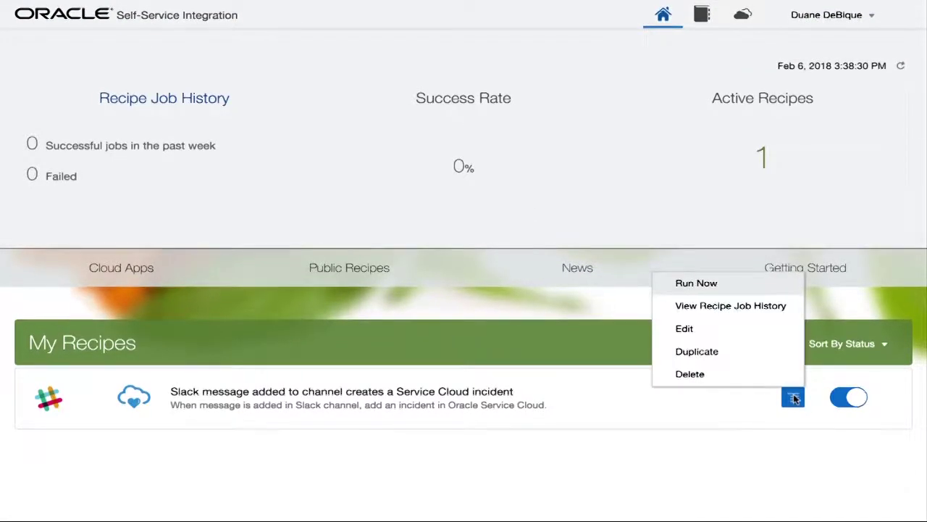
left_click(696, 283)
left_click(672, 366)
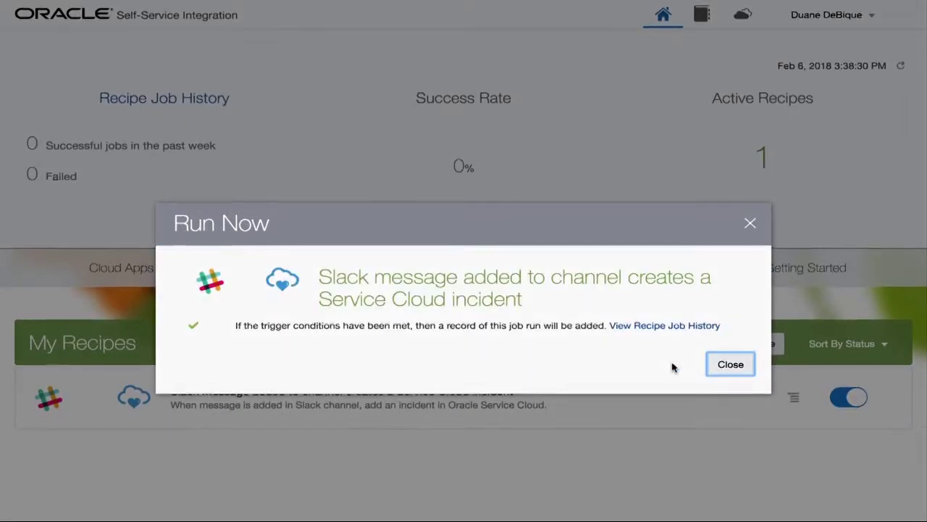
left_click(729, 367)
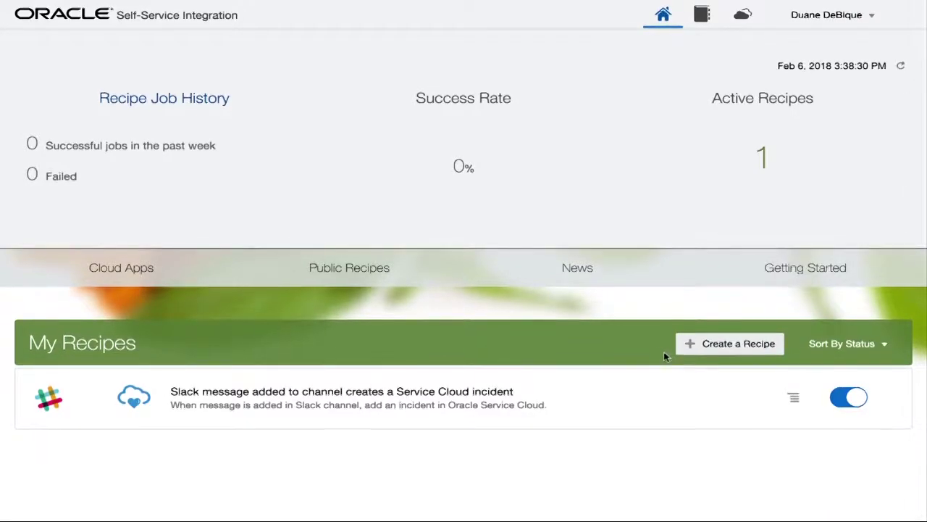
Open the recipe job history and filter it to show jobs of all completion statuses
left_click(176, 101)
left_click(127, 142)
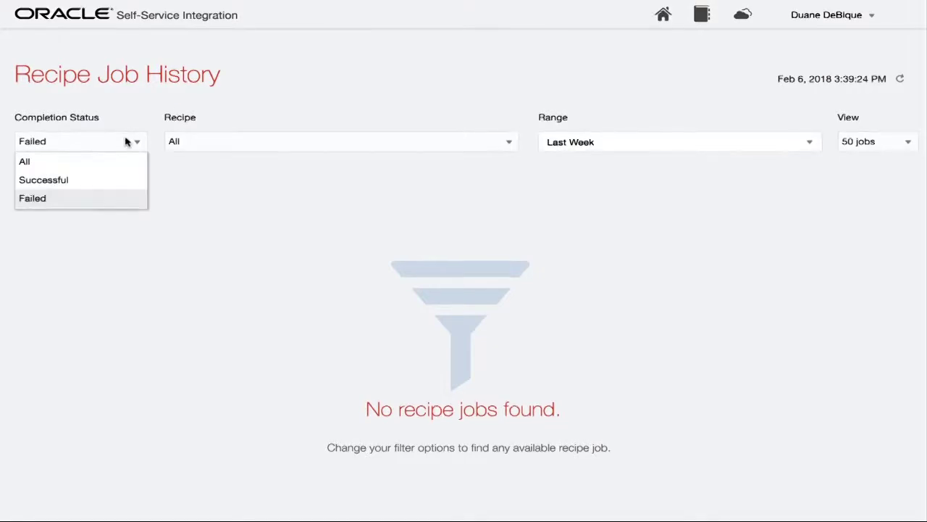
left_click(120, 160)
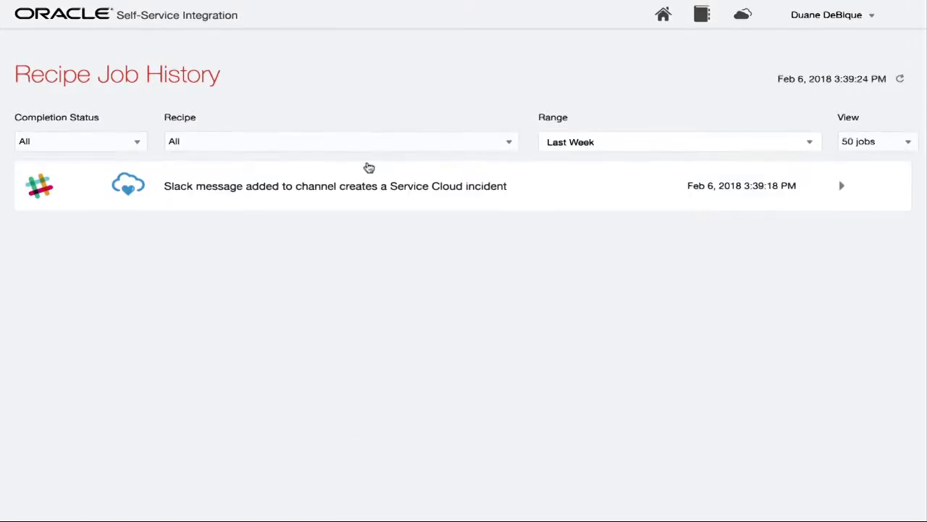
Open the Slack-to-Service Cloud incident job and examine the inputs and outputs of its Message Posted trigger and Create New Incident action
left_click(397, 185)
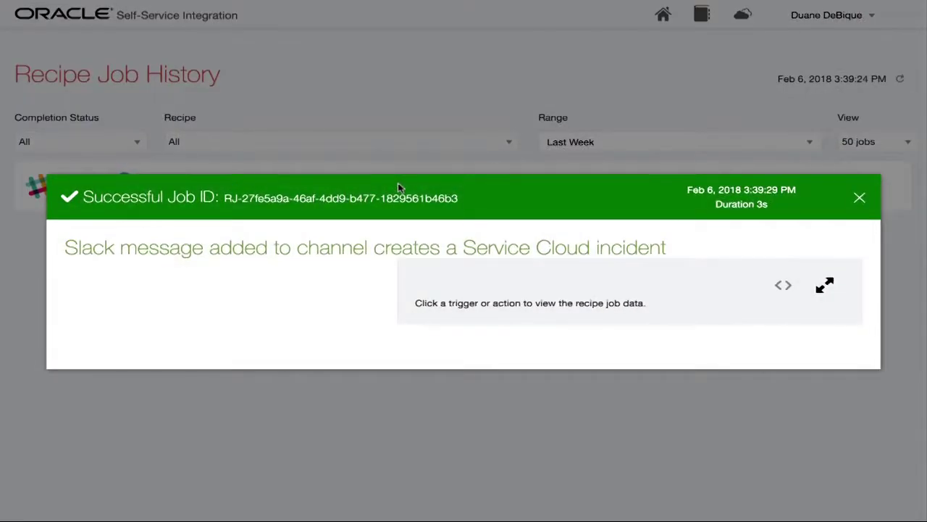
scroll(385, 288, "down", 3)
left_click(385, 287)
scroll(378, 334, "down", 1)
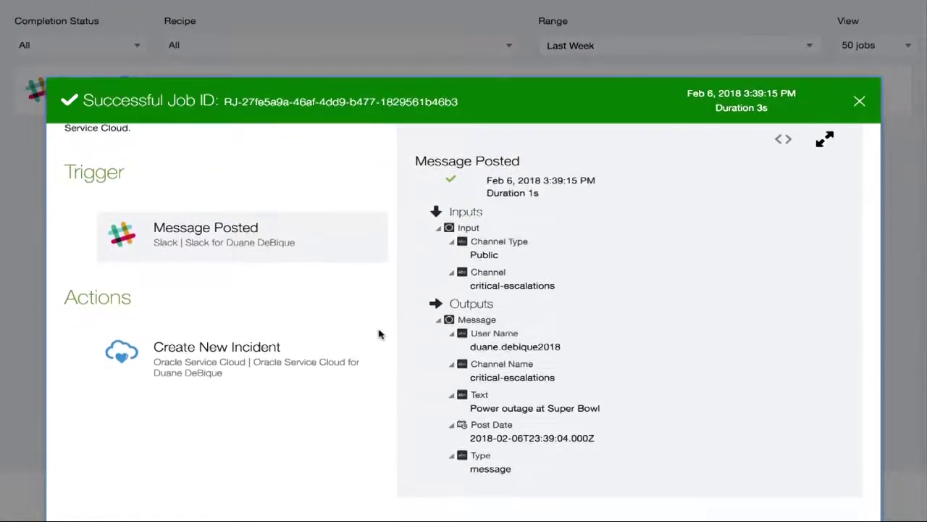
scroll(378, 333, "down", 1)
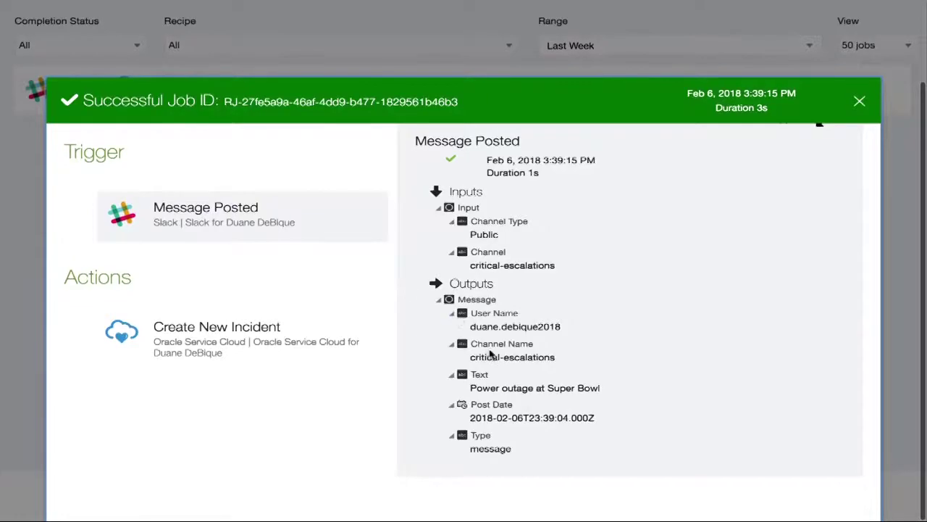
left_click(281, 344)
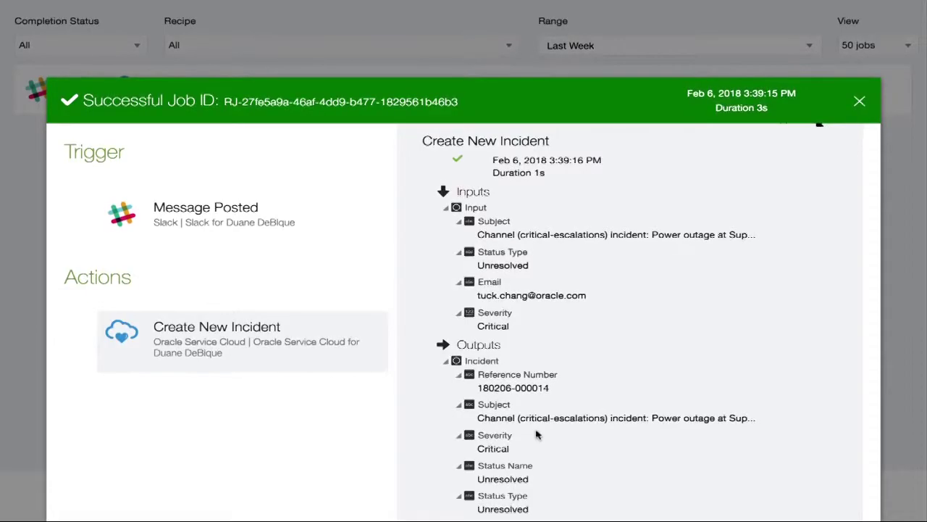
scroll(534, 435, "down", 5)
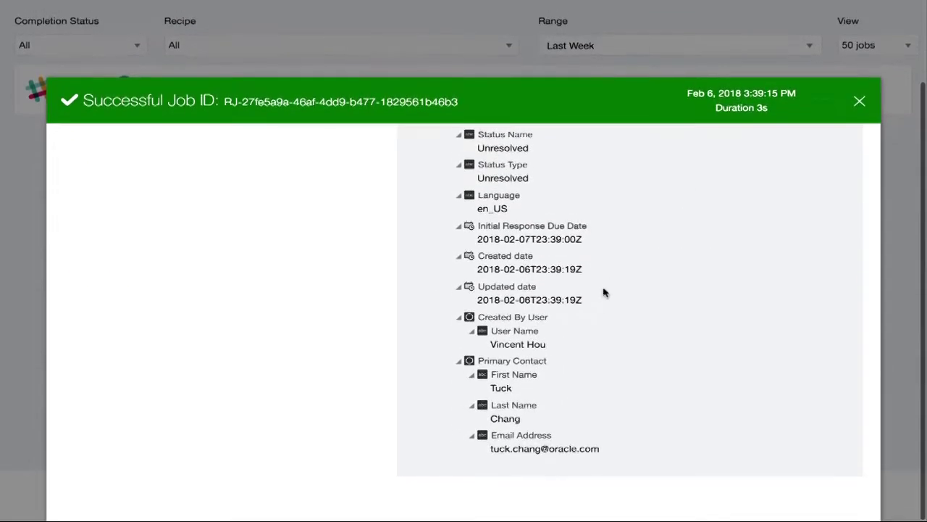